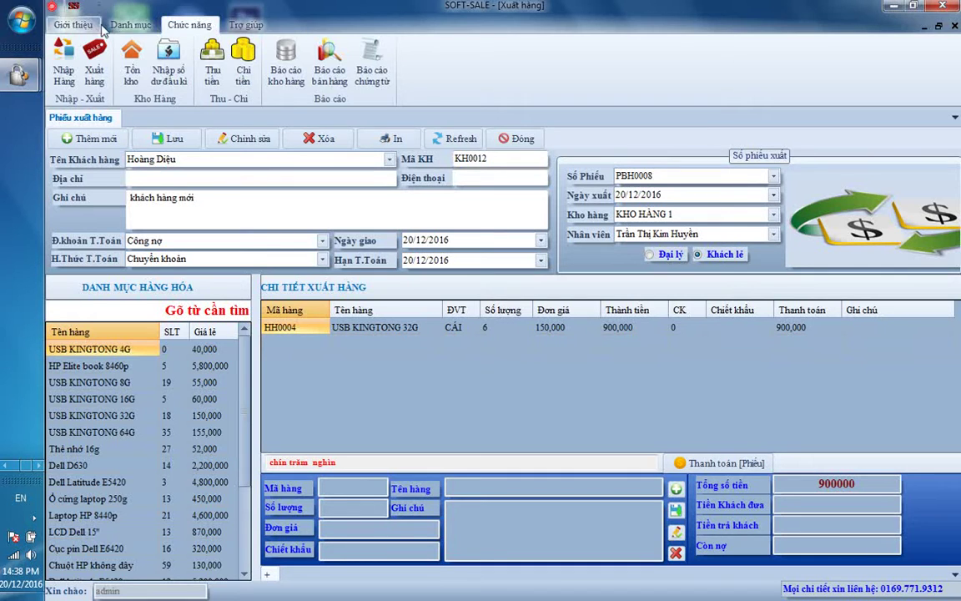
Step: Create a new customer record and enter the customer's full name, street address and phone number
left_click(157, 72)
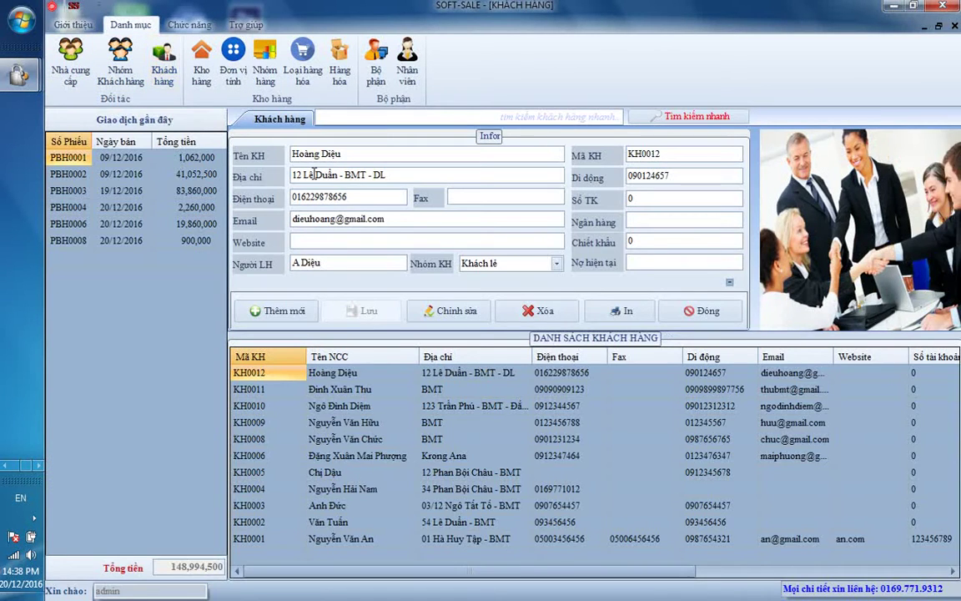
left_click(302, 310)
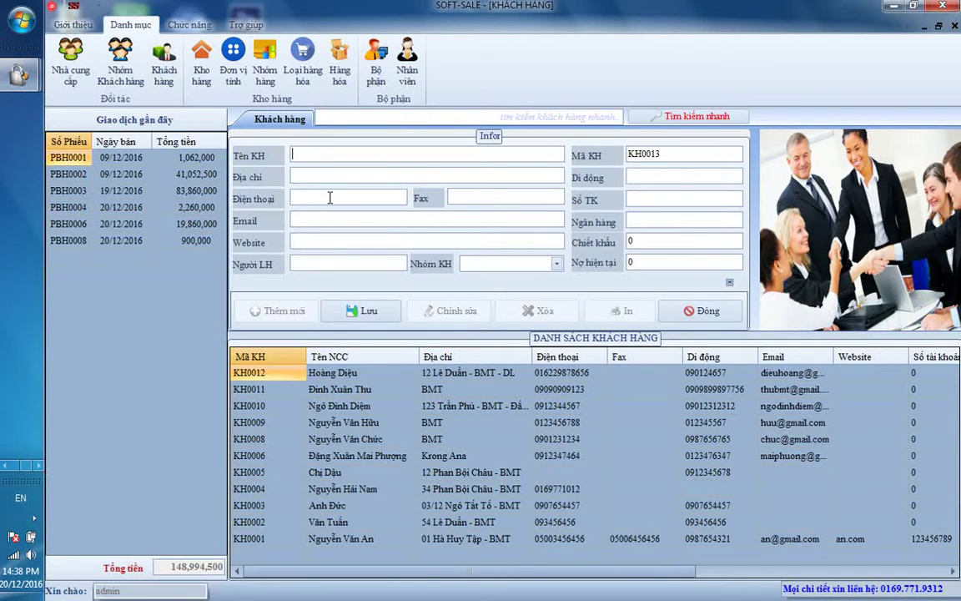
key("Tab")
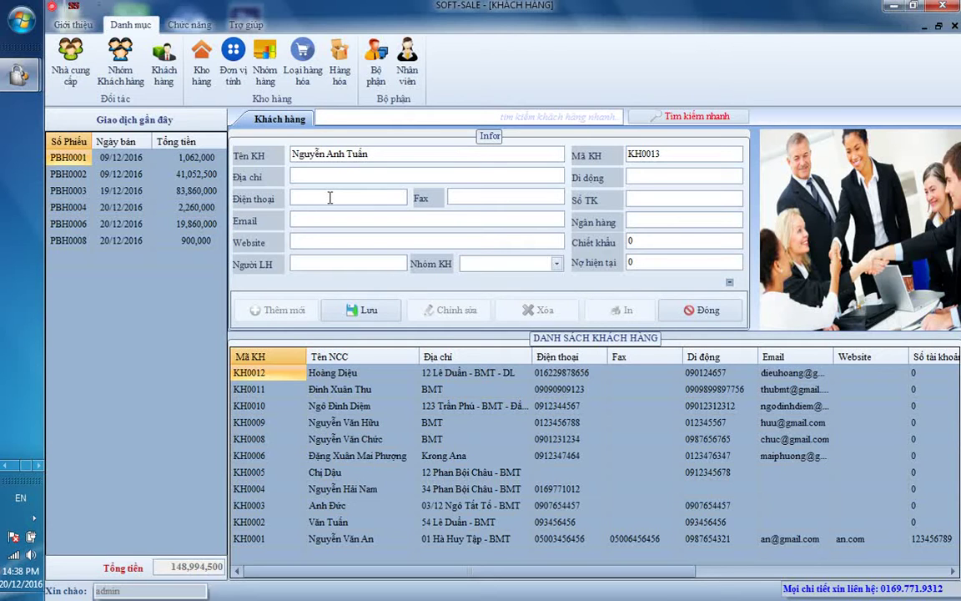
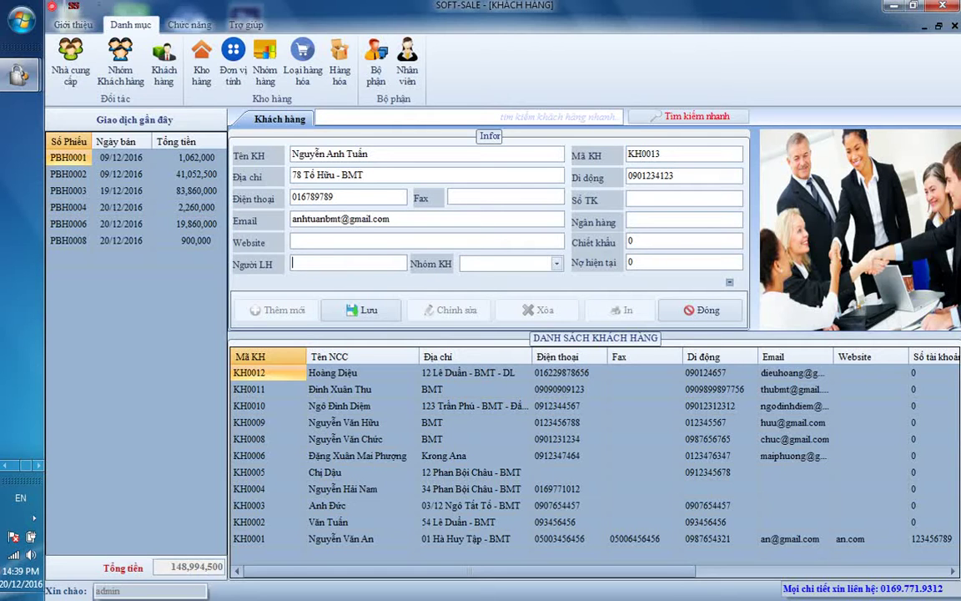
Step: Enter the customer's mobile, e-mail and contact person, assign group Khách lẻ, and save
type("A Tuân")
left_click(504, 263)
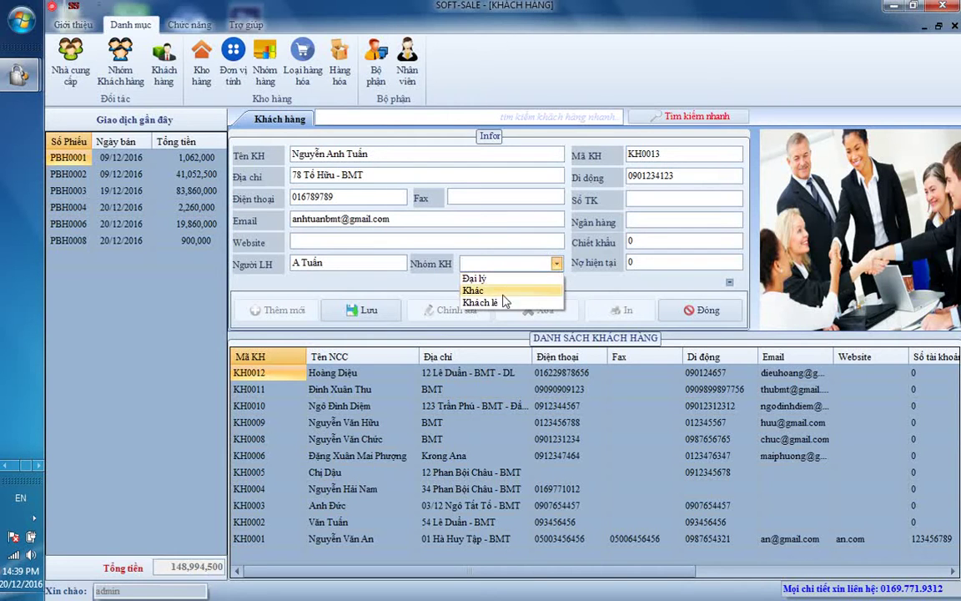
left_click(501, 302)
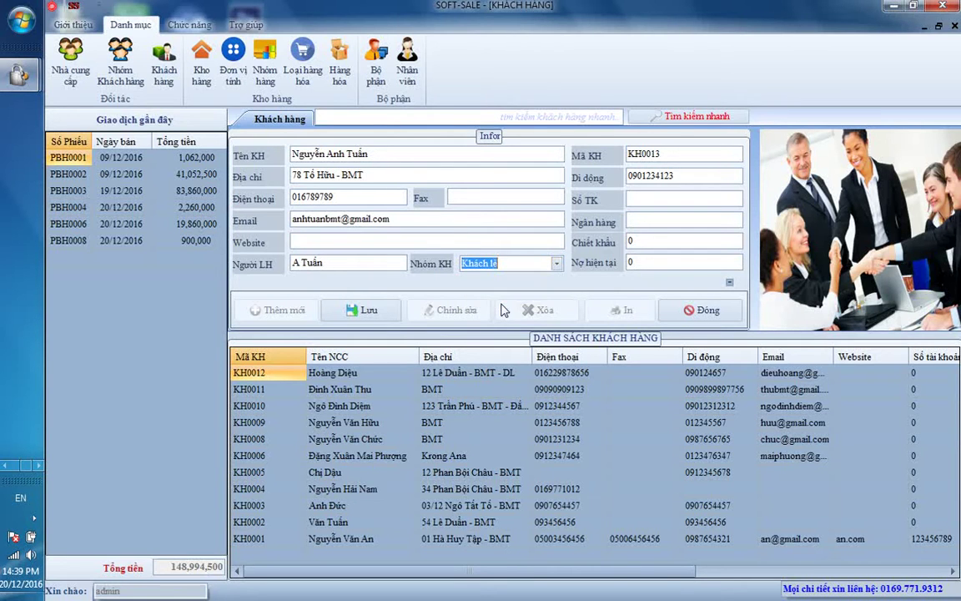
left_click(369, 313)
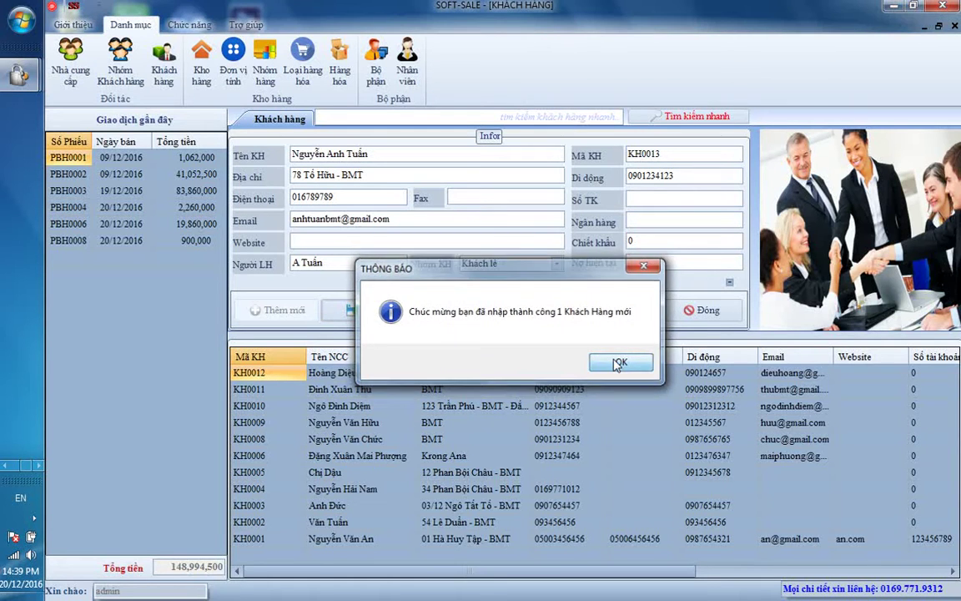
left_click(619, 364)
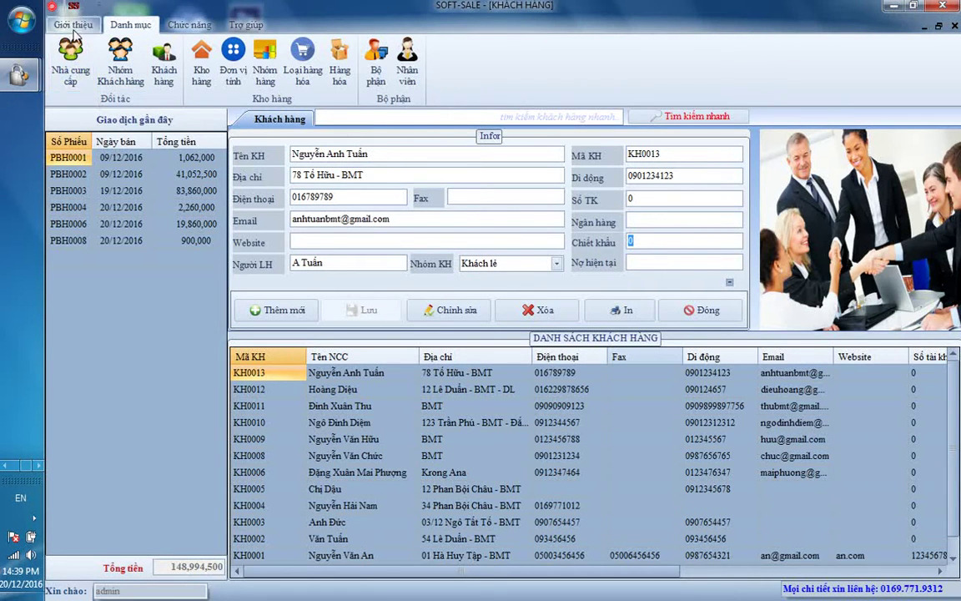
Step: Start a new sales slip from Chức năng > Xuất hàng for the newly added customer
left_click(171, 25)
left_click(94, 74)
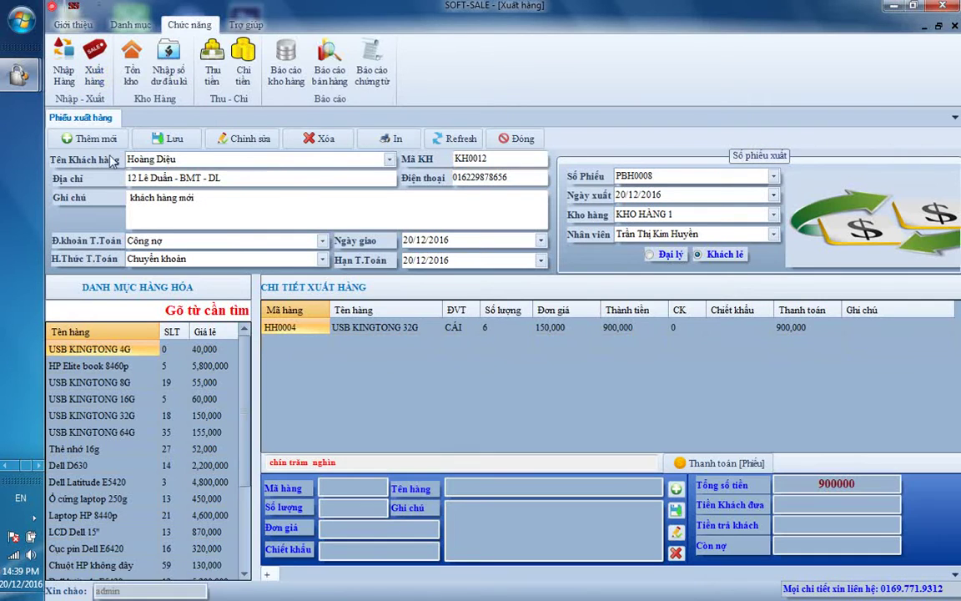
left_click(88, 139)
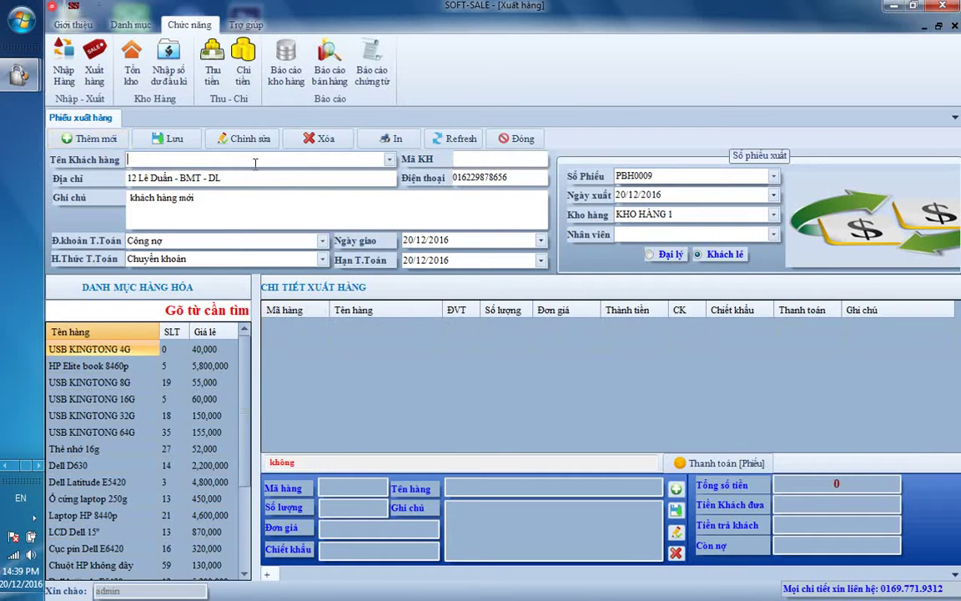
left_click(389, 159)
left_click(294, 174)
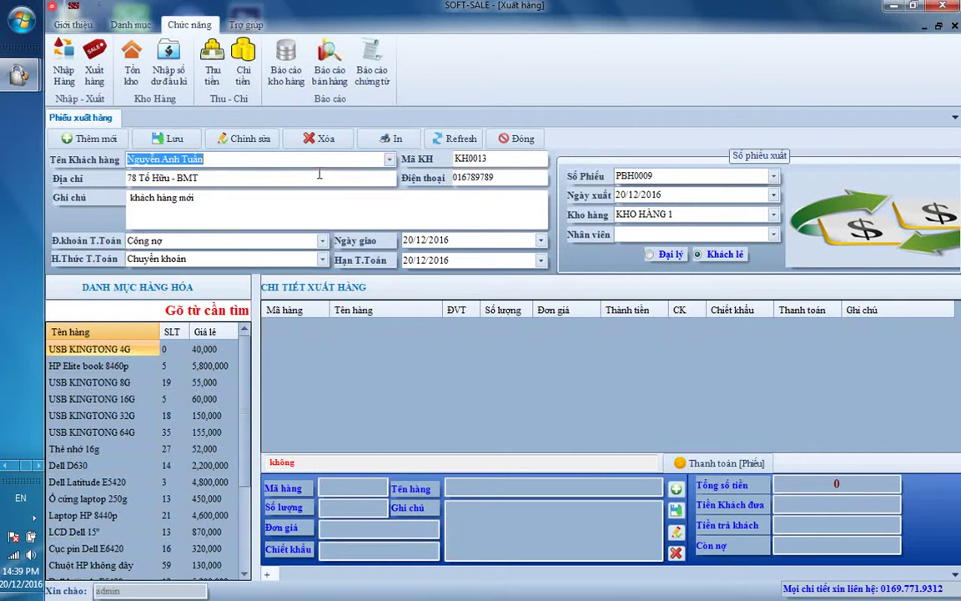
Step: Set the slip's payment terms to Thanh toán ngay and the payment method to Tiền mặt
left_click(293, 240)
left_click(280, 238)
left_click(291, 236)
left_click(306, 268)
left_click(283, 258)
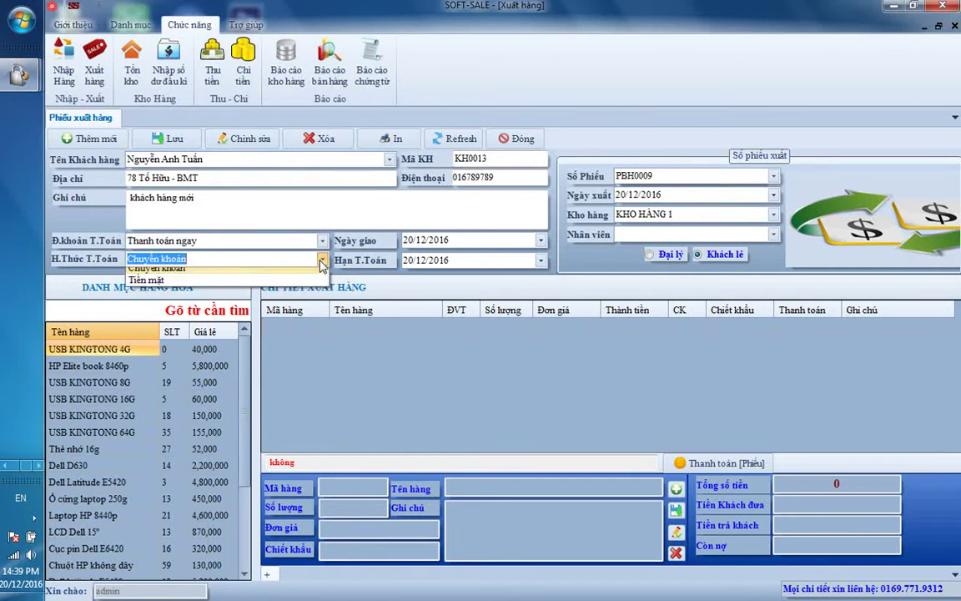
left_click(260, 288)
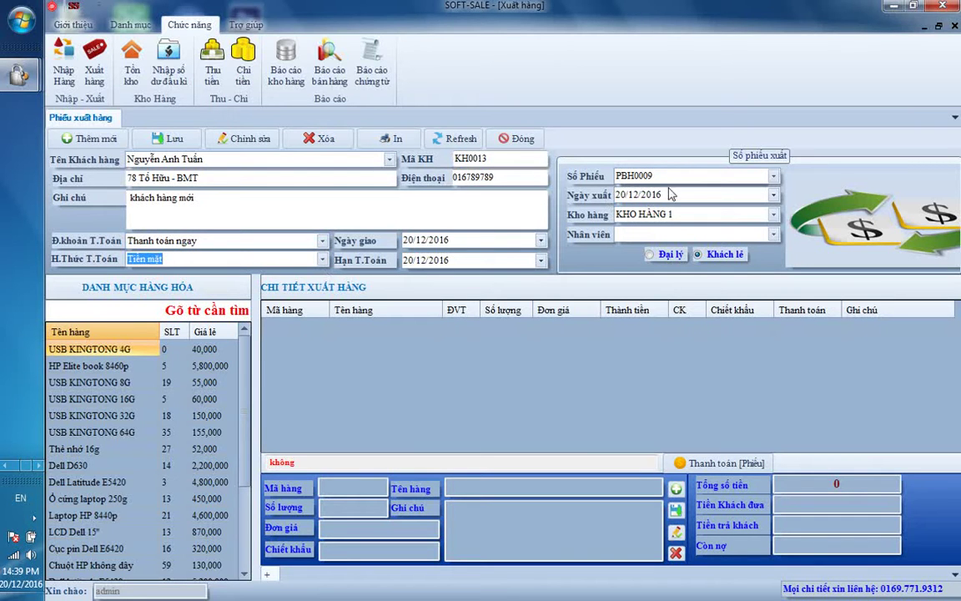
Step: Assign the first staff member, save the slip, and select USB KINGTONG 4G to sell
left_click(774, 235)
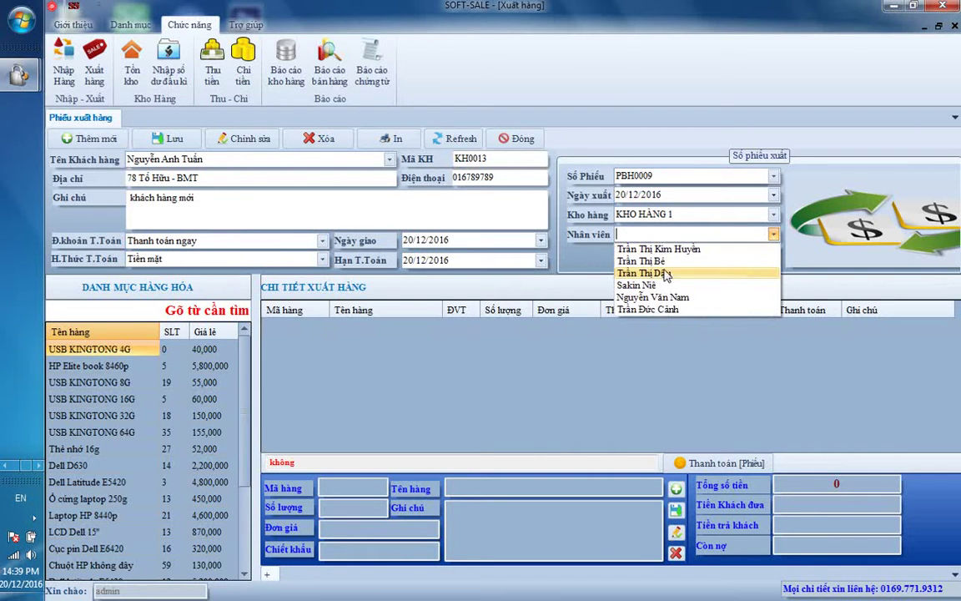
left_click(618, 249)
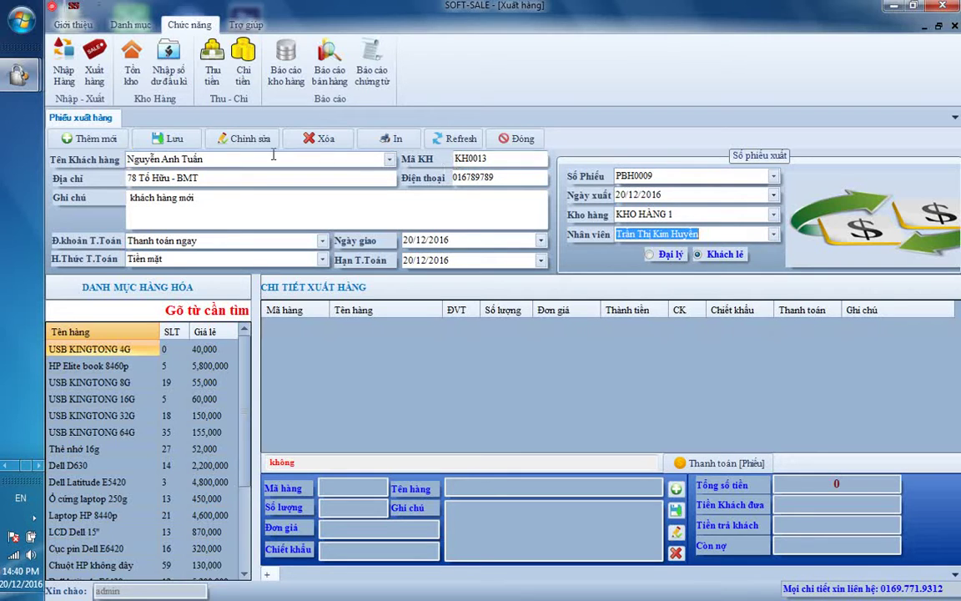
left_click(164, 140)
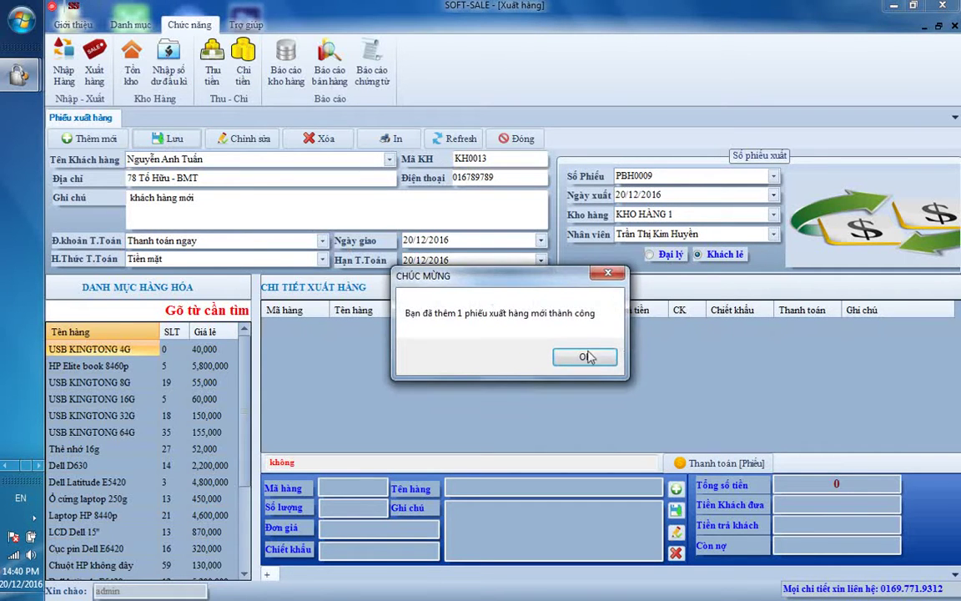
left_click(588, 357)
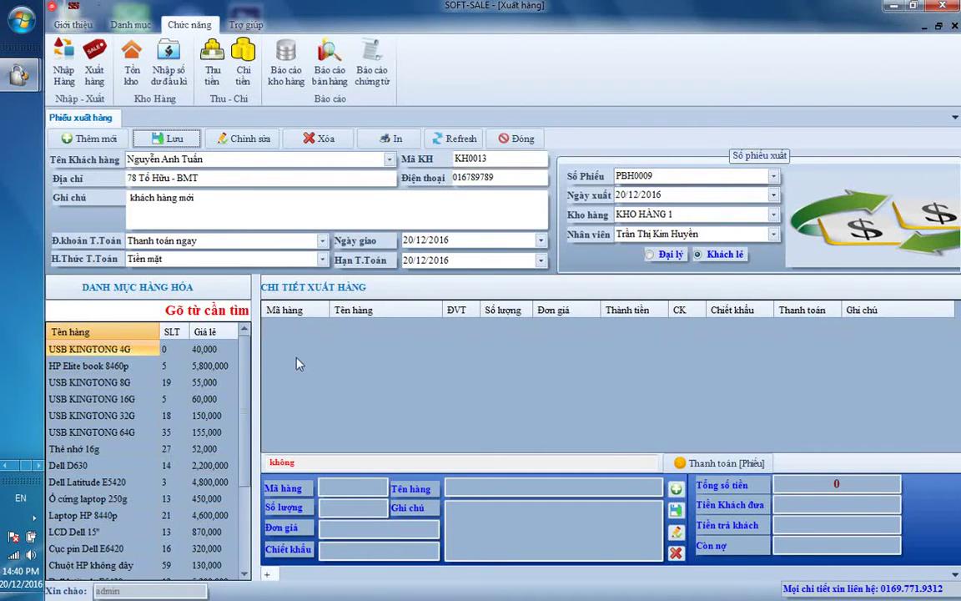
double_click(207, 349)
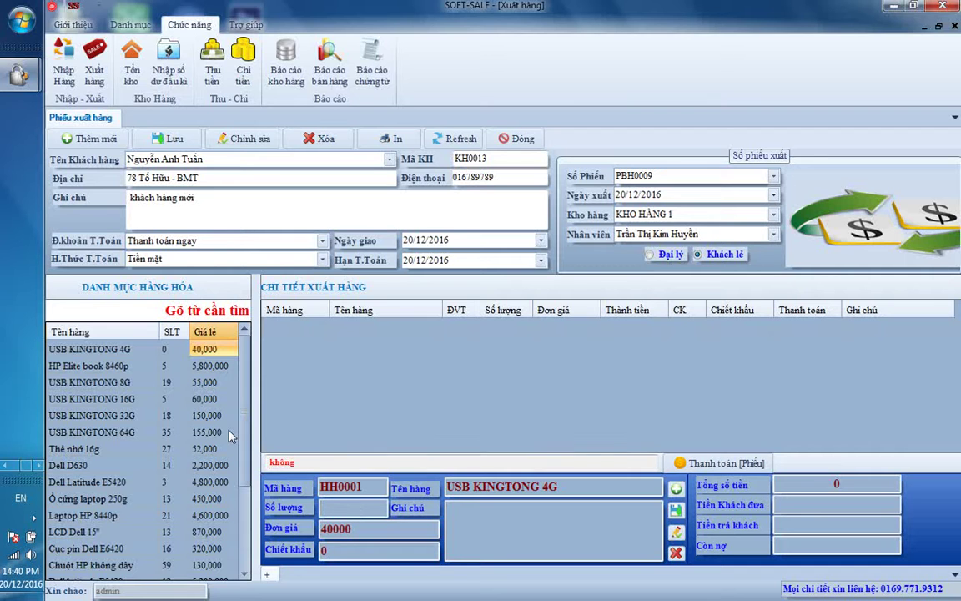
Step: Try adding 2 USB KINGTONG 4G, dismiss the out-of-stock error, and clear the product search
type("2")
key("Return")
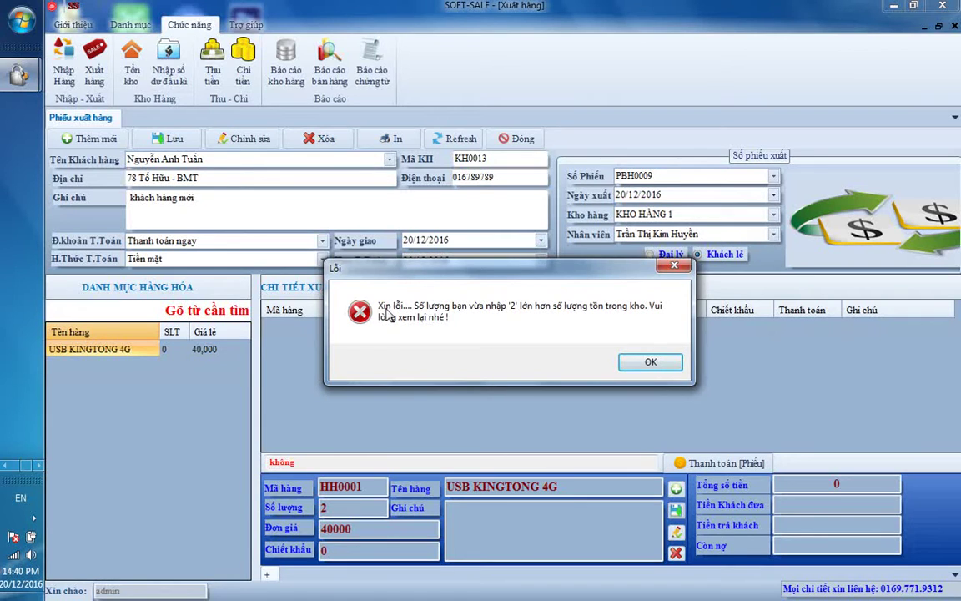
left_click_drag(472, 273, 402, 229)
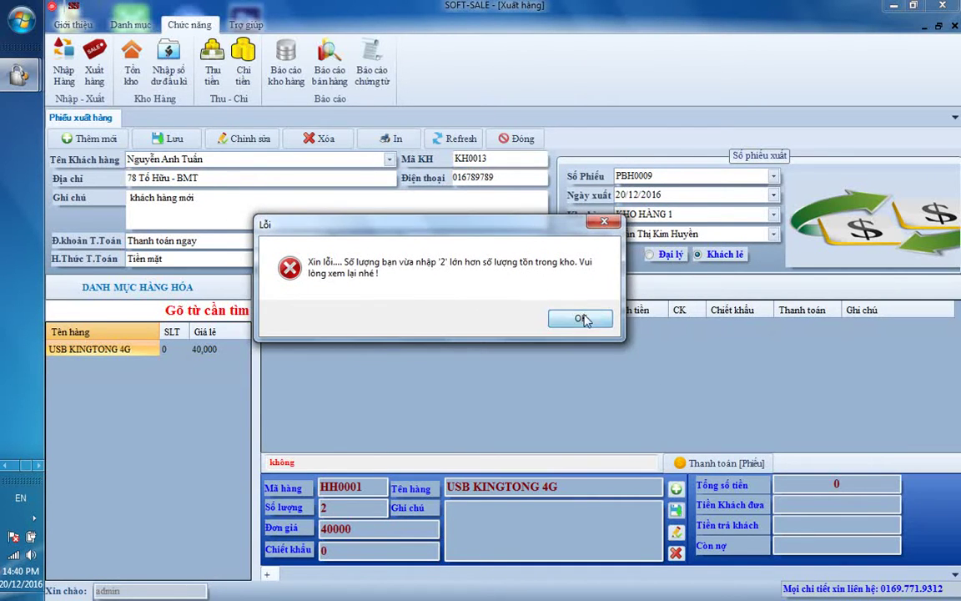
left_click(579, 318)
left_click(193, 304)
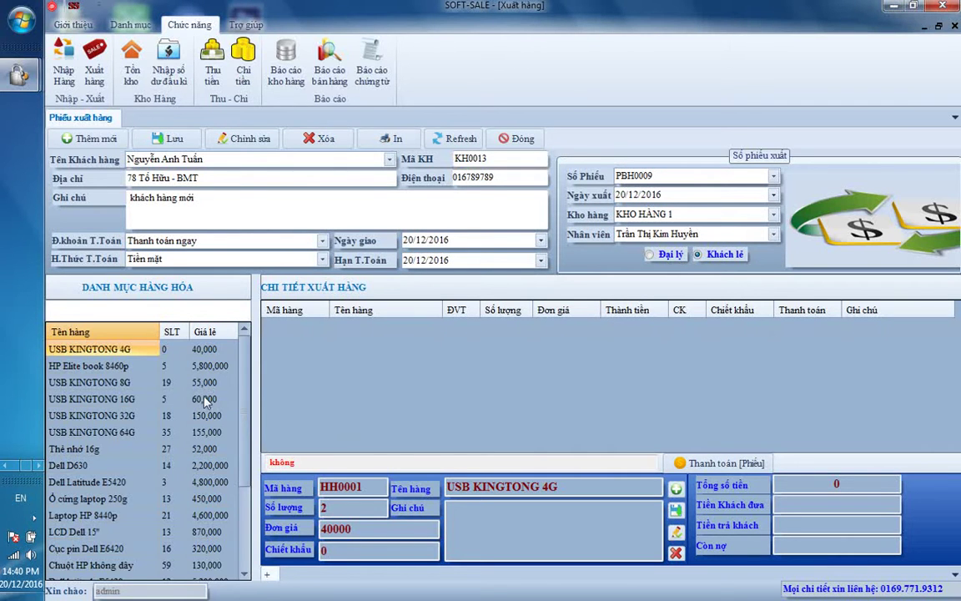
Step: Add Cục pin Dell E6420 at quantity 1 (320,000) as an invoice line
scroll(247, 400, "down", 1)
scroll(248, 416, "down", 2)
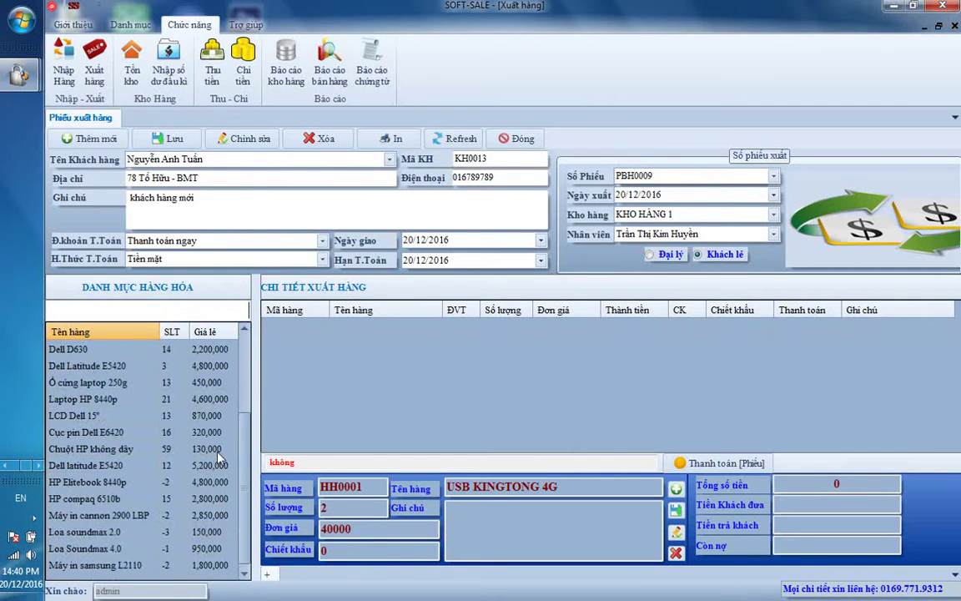
left_click(207, 431)
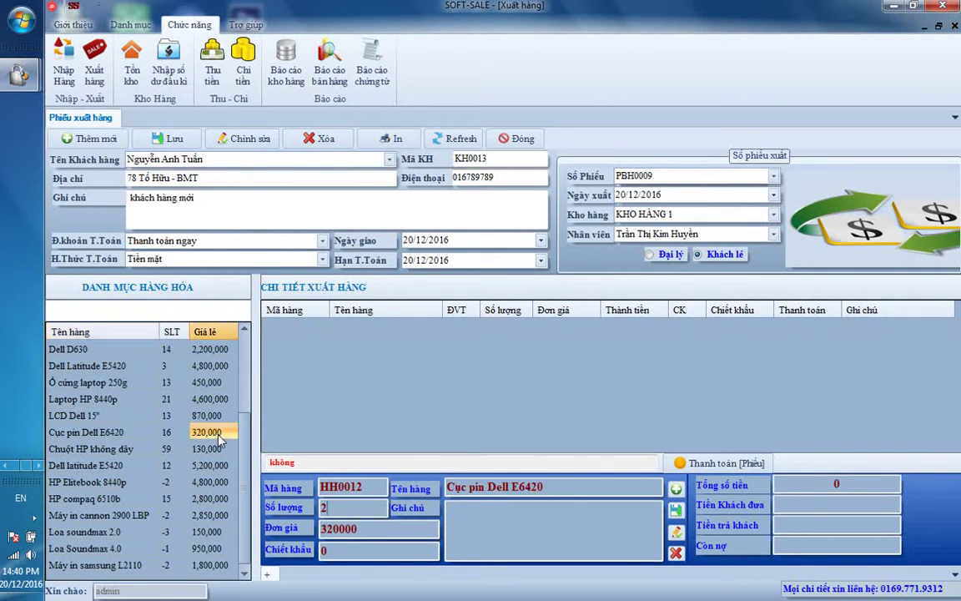
left_click(324, 505)
type("1")
key("Return")
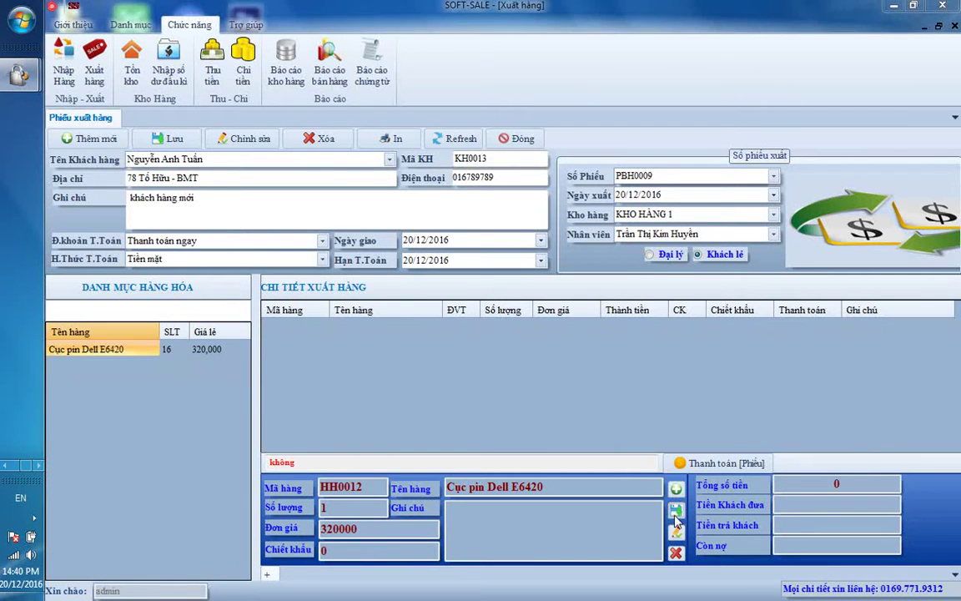
left_click(580, 357)
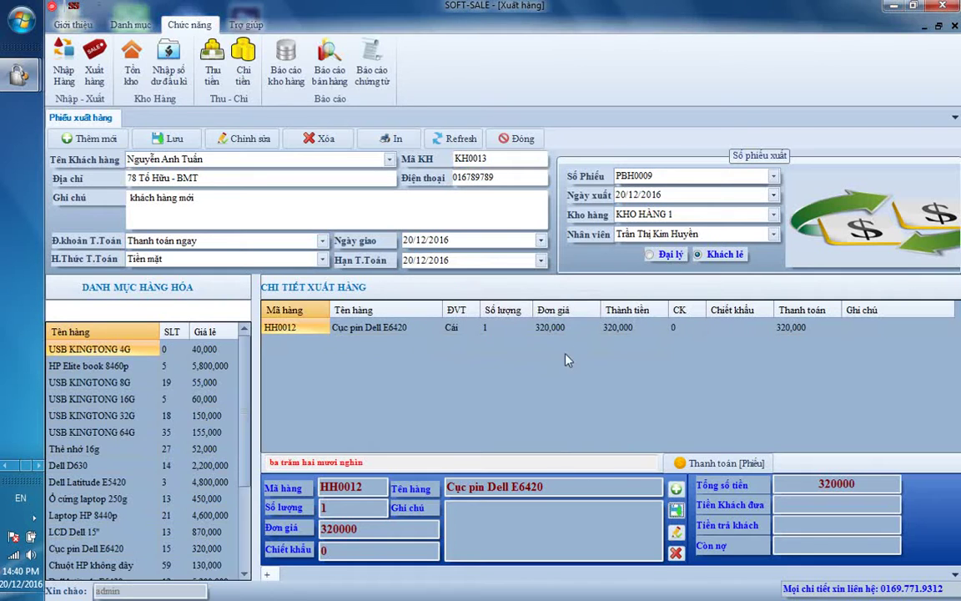
left_click(372, 327)
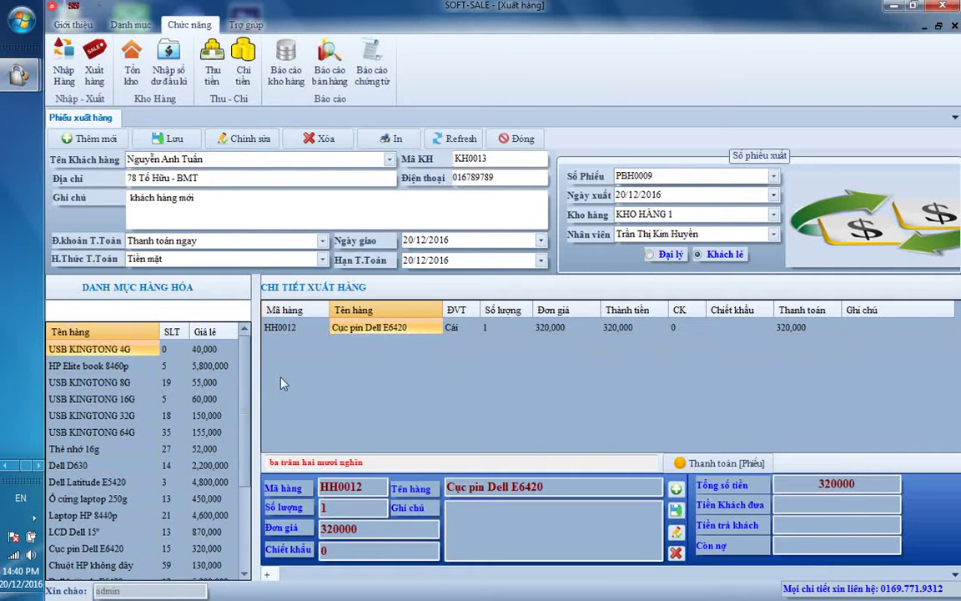
Step: Add HP compaq 6510b at quantity 1 (2,800,000), bringing the total to 3120000
scroll(222, 346, "down", 2)
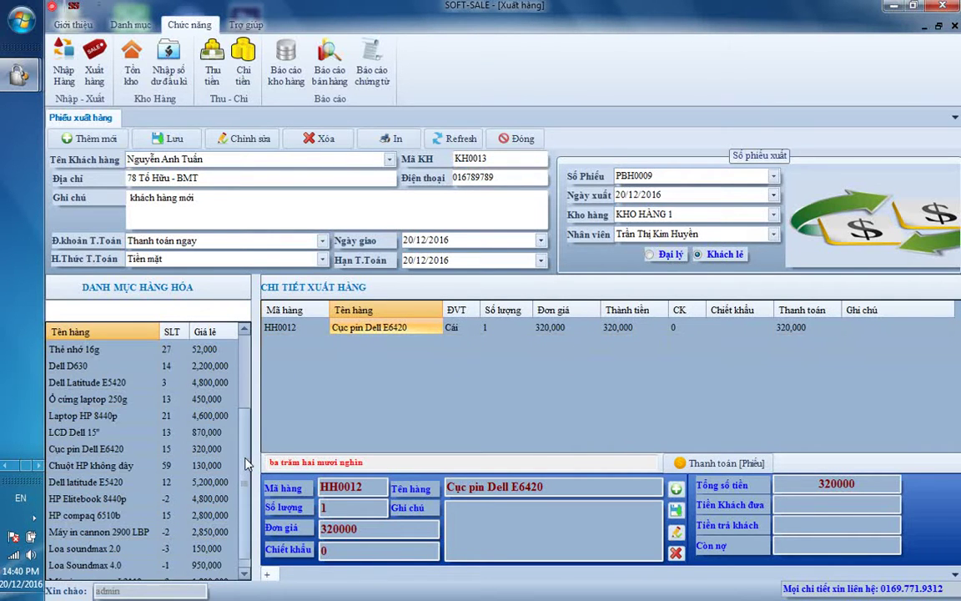
left_click(167, 515)
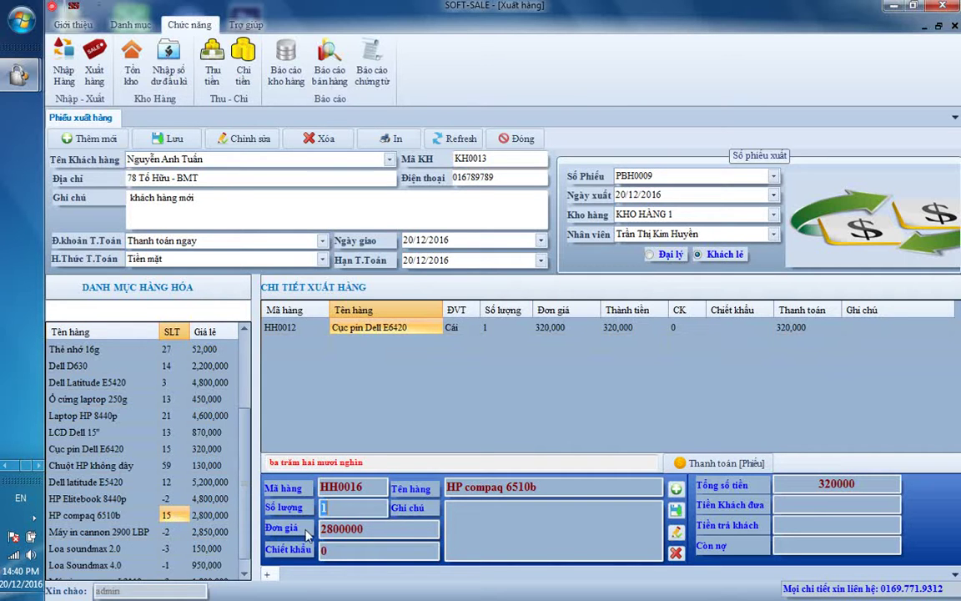
left_click(371, 511)
left_click(676, 510)
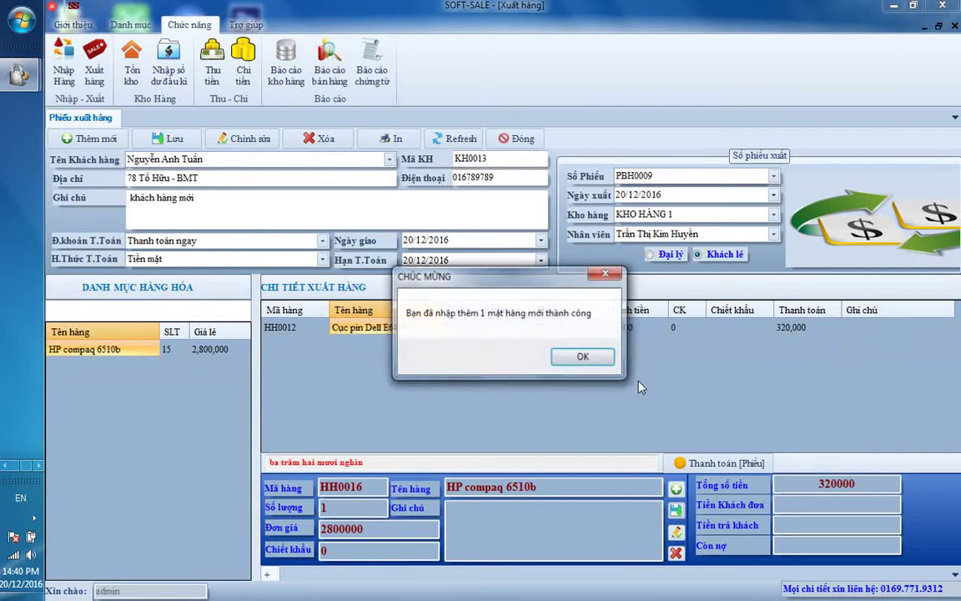
left_click(580, 358)
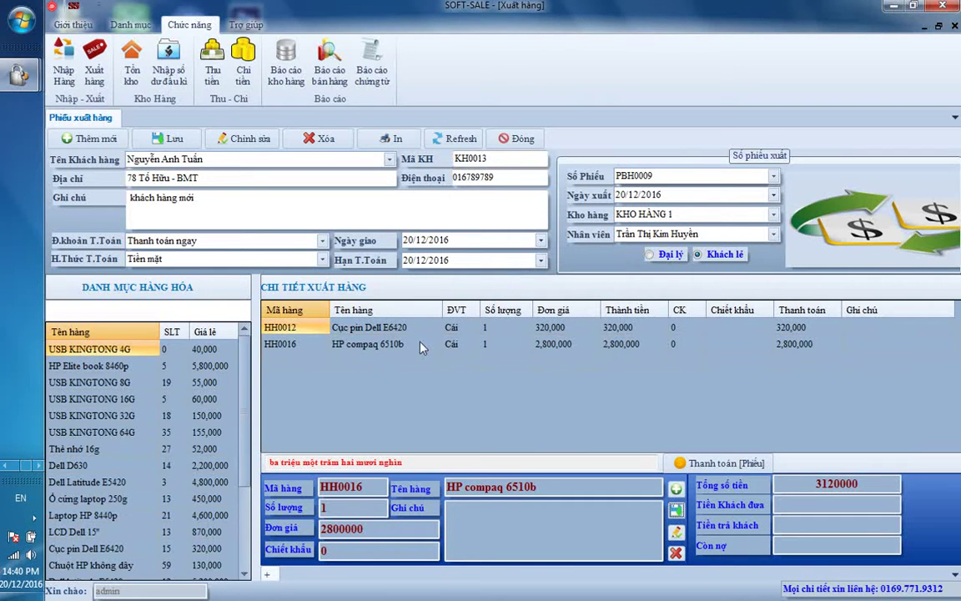
left_click(399, 342)
left_click(401, 328)
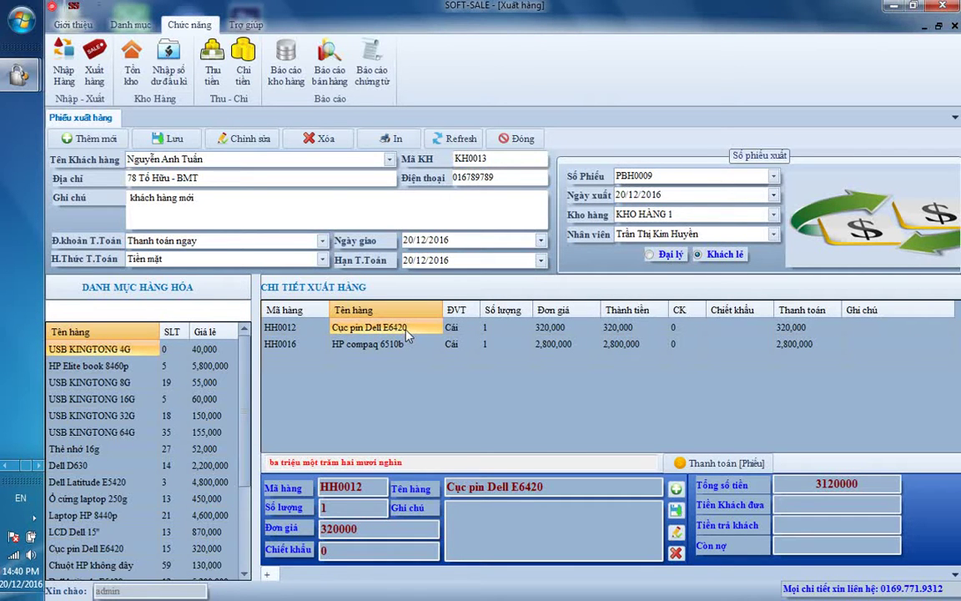
left_click(389, 143)
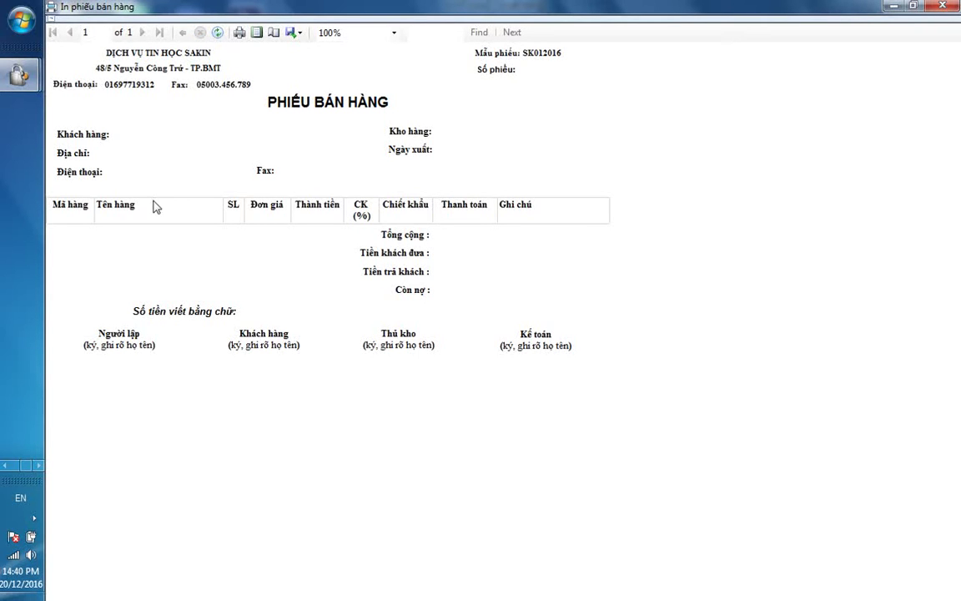
left_click(954, 7)
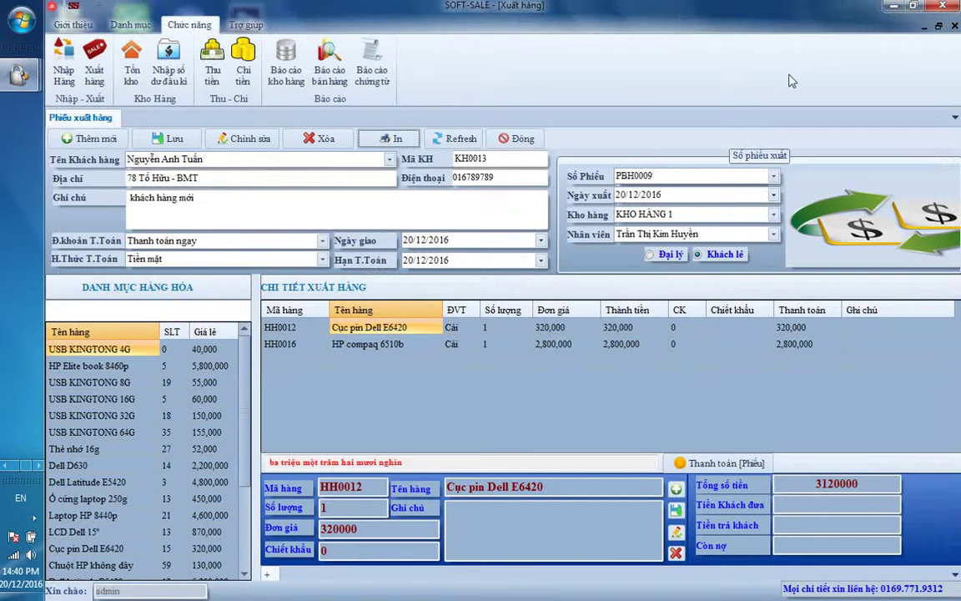
Step: Record 3,200,000 paid by the customer against 3,120,000, leaving 80,000 change
left_click(434, 346)
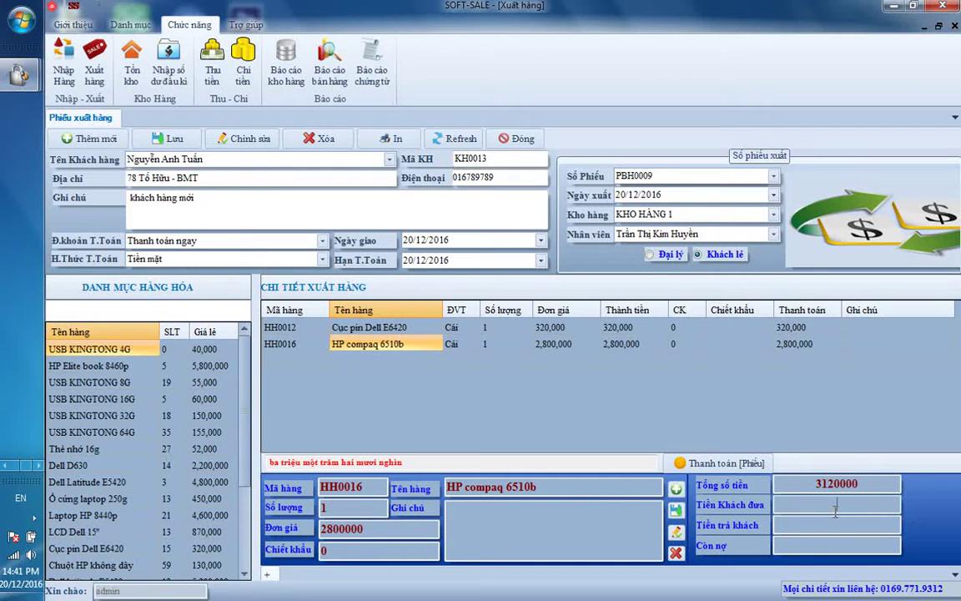
left_click(835, 506)
type("320000")
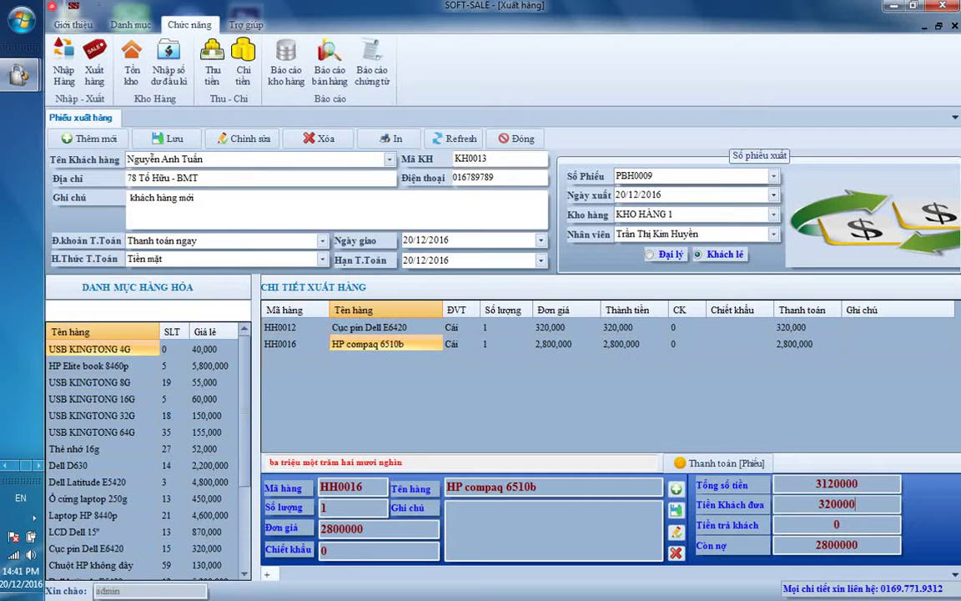
type("0")
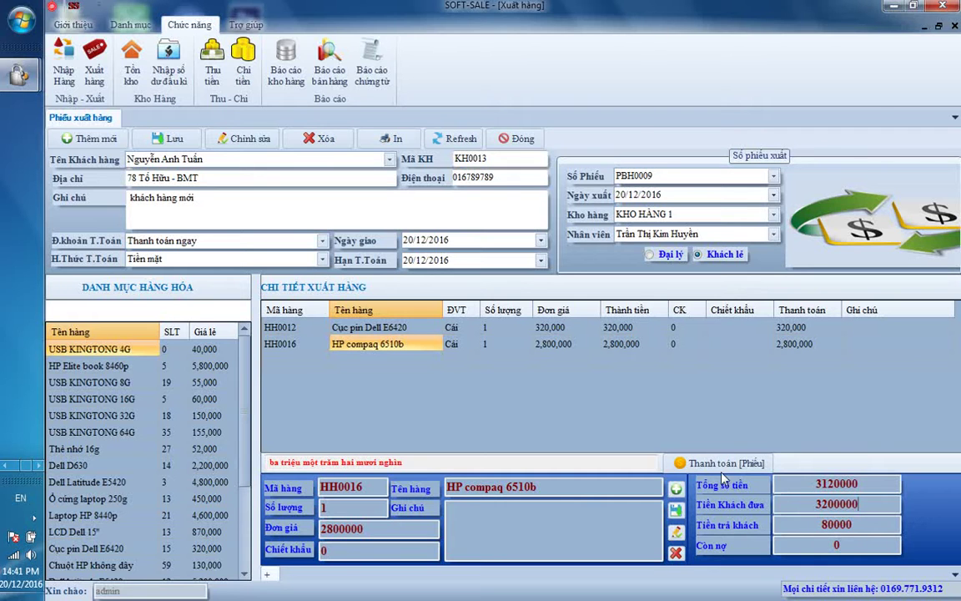
left_click(705, 463)
left_click(531, 358)
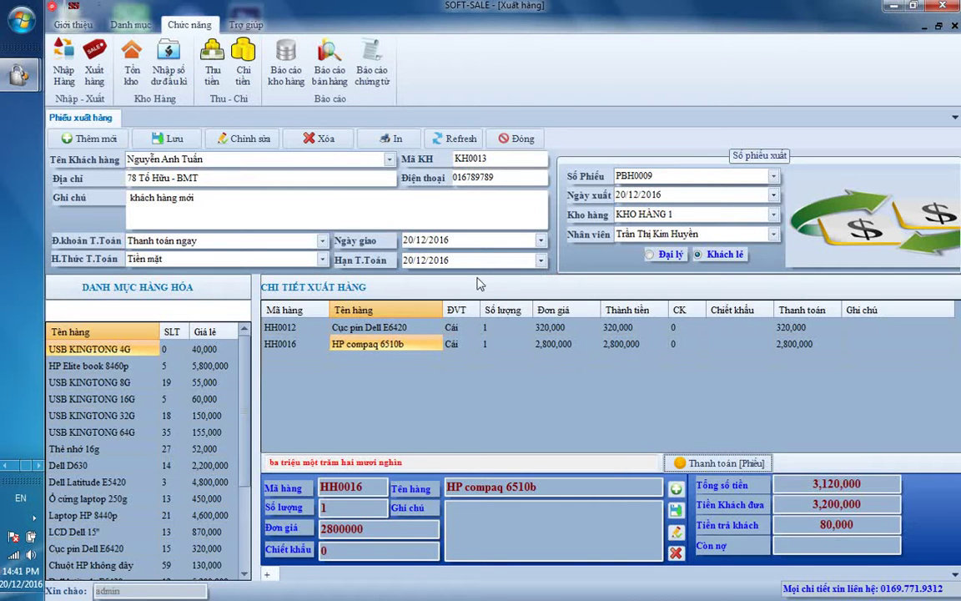
left_click(392, 142)
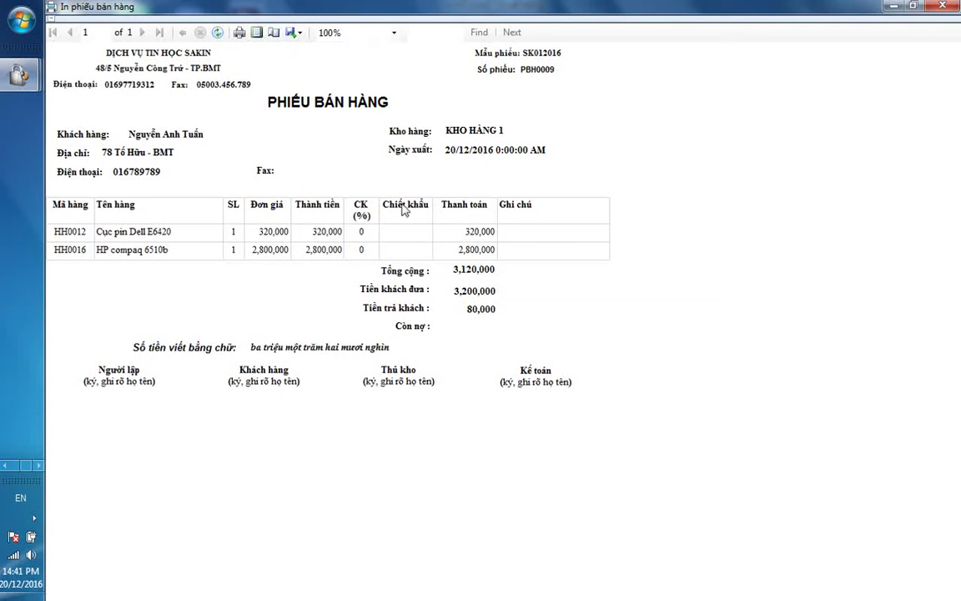
left_click(297, 32)
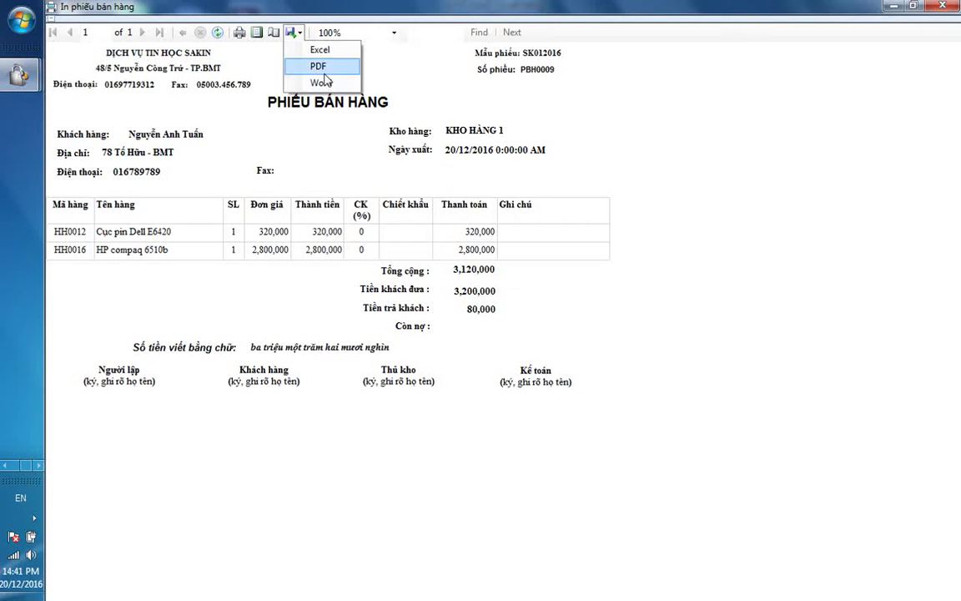
left_click(242, 50)
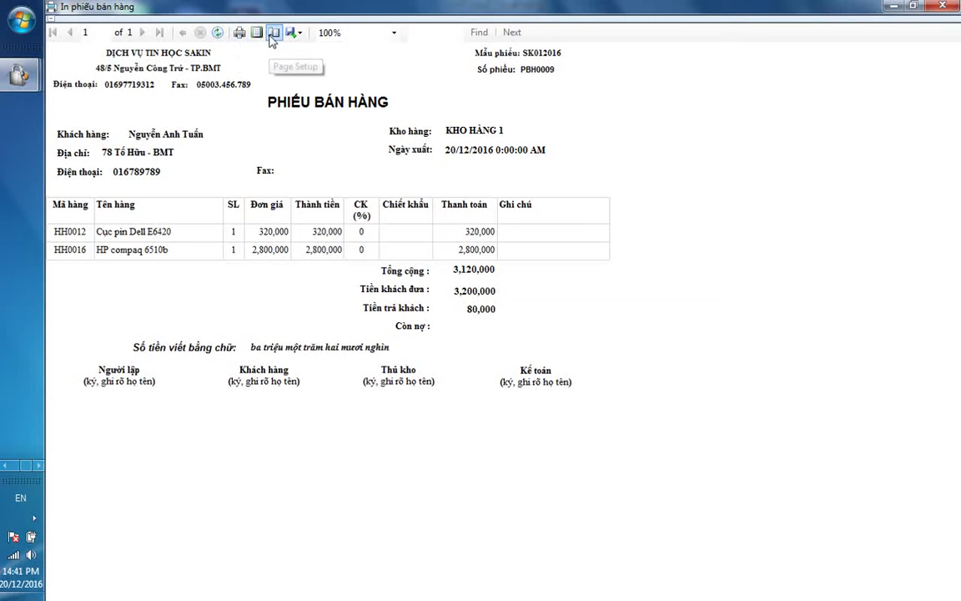
left_click(949, 7)
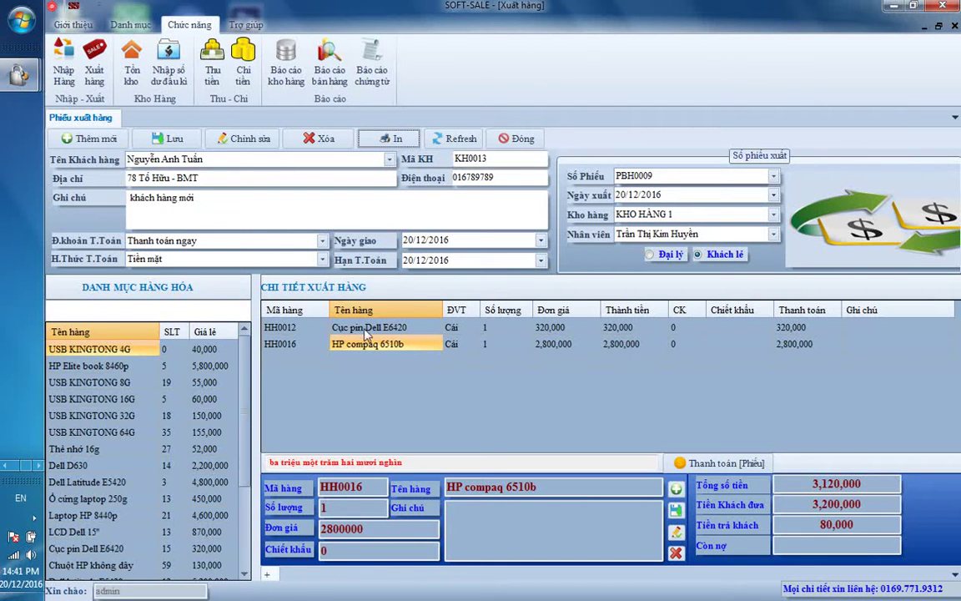
left_click(279, 344)
left_click(365, 508)
type("4")
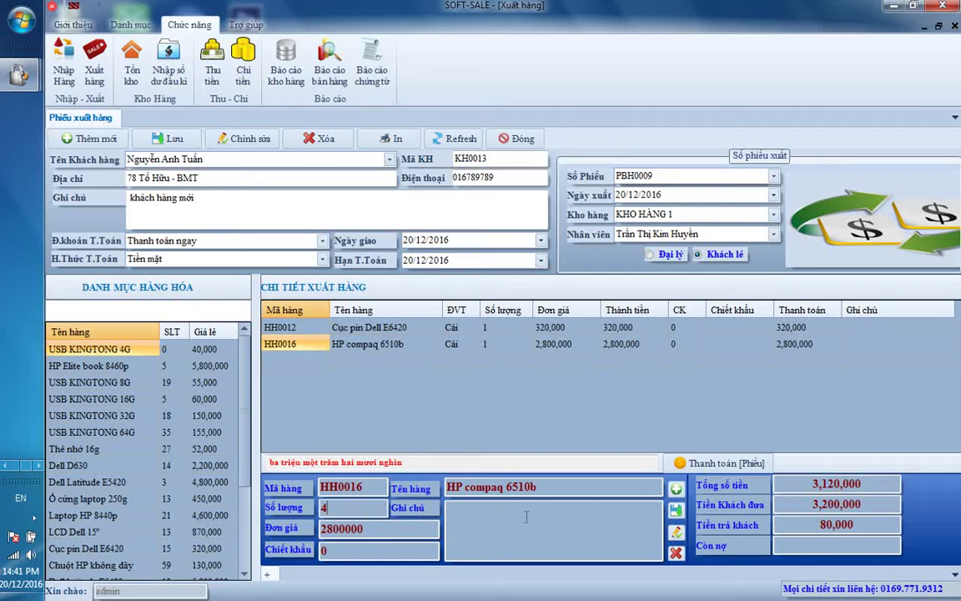
key("Return")
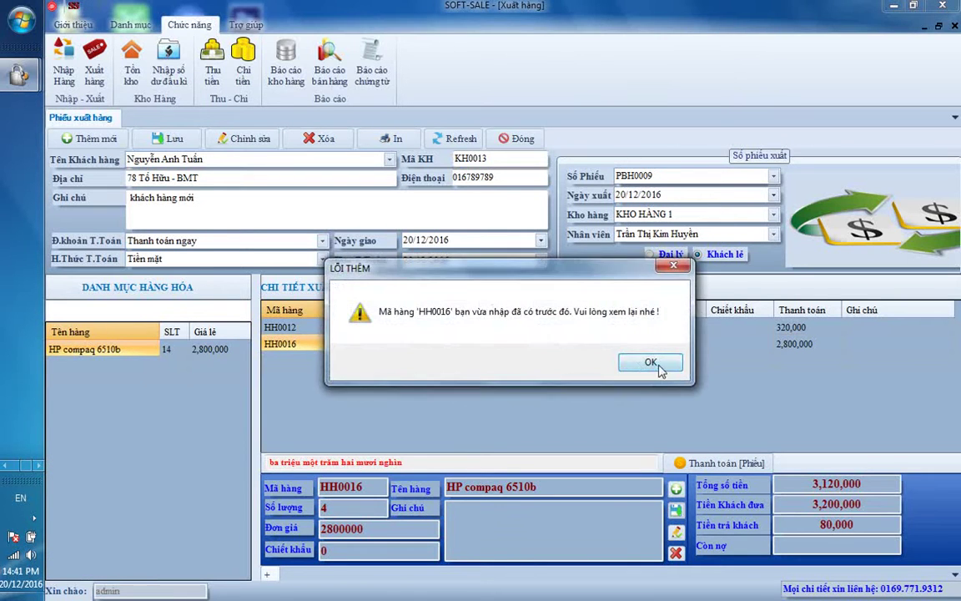
left_click(658, 365)
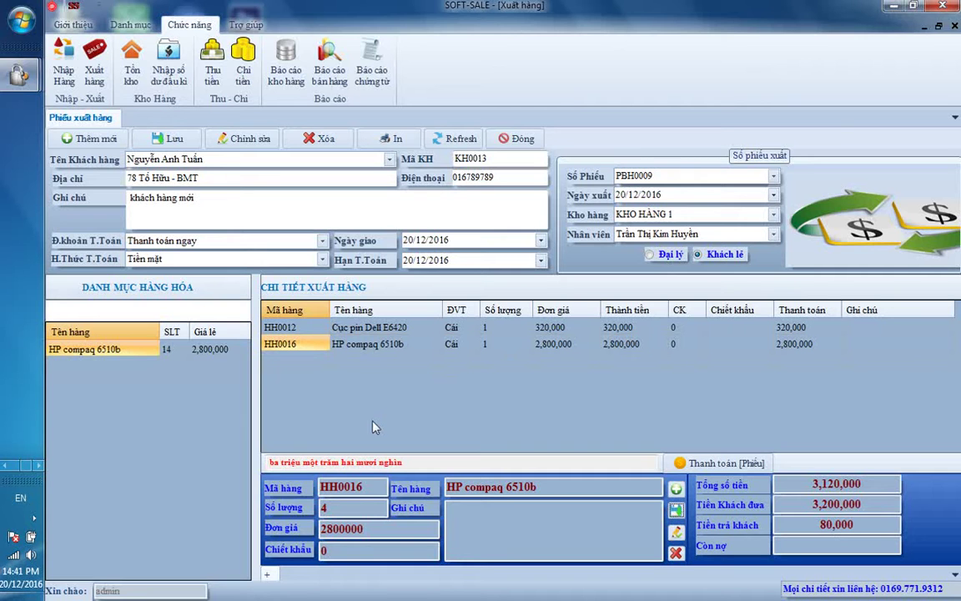
left_click(367, 344)
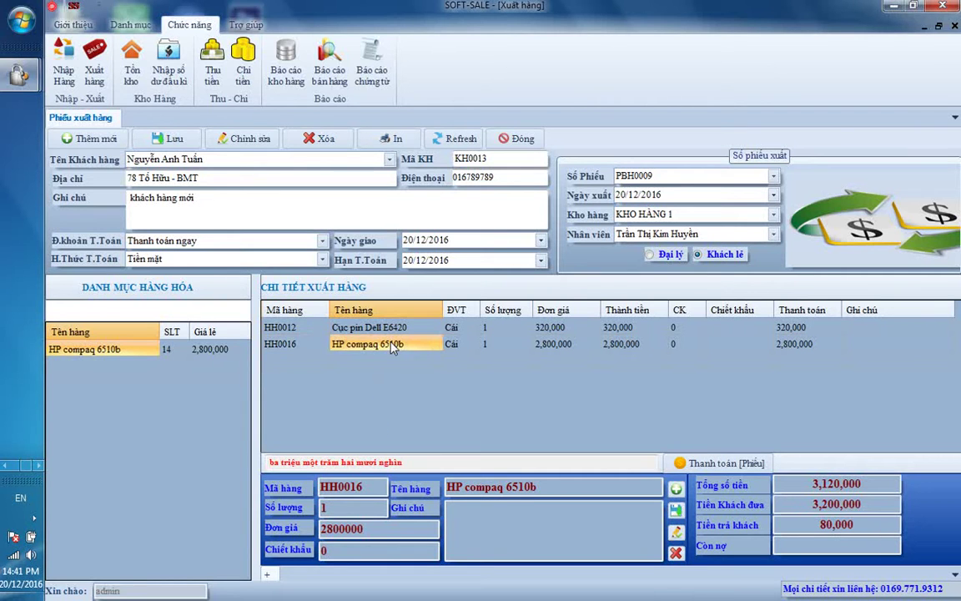
left_click(155, 307)
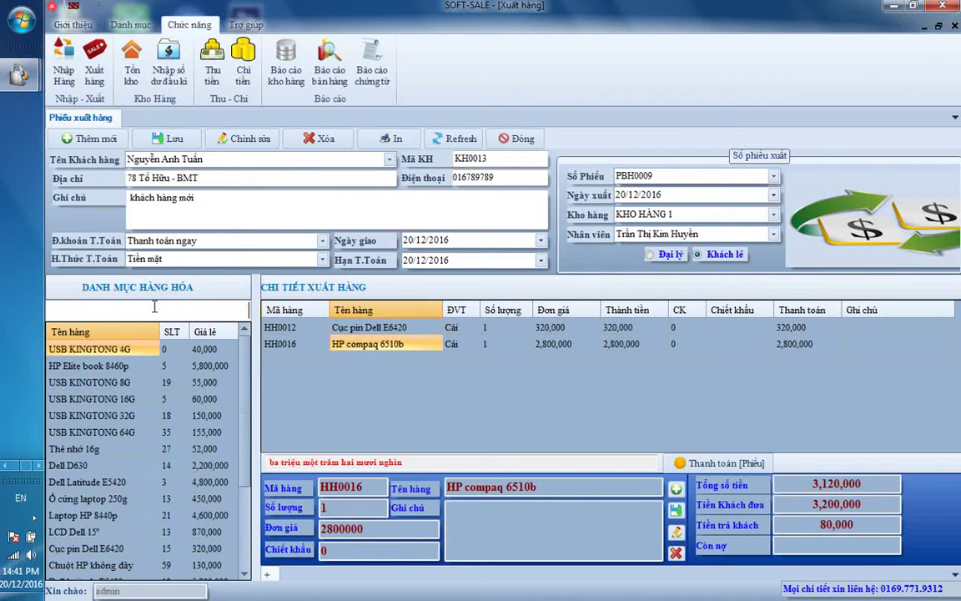
Step: Add 2 USB KINGTONG 16G as a third line, total 3240000, and record payment
left_click(108, 398)
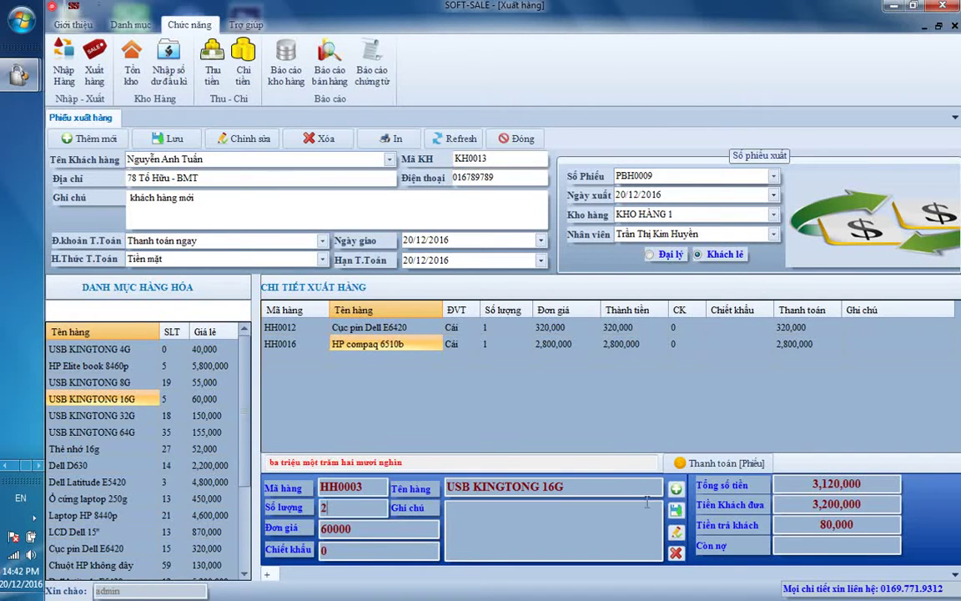
key("Return")
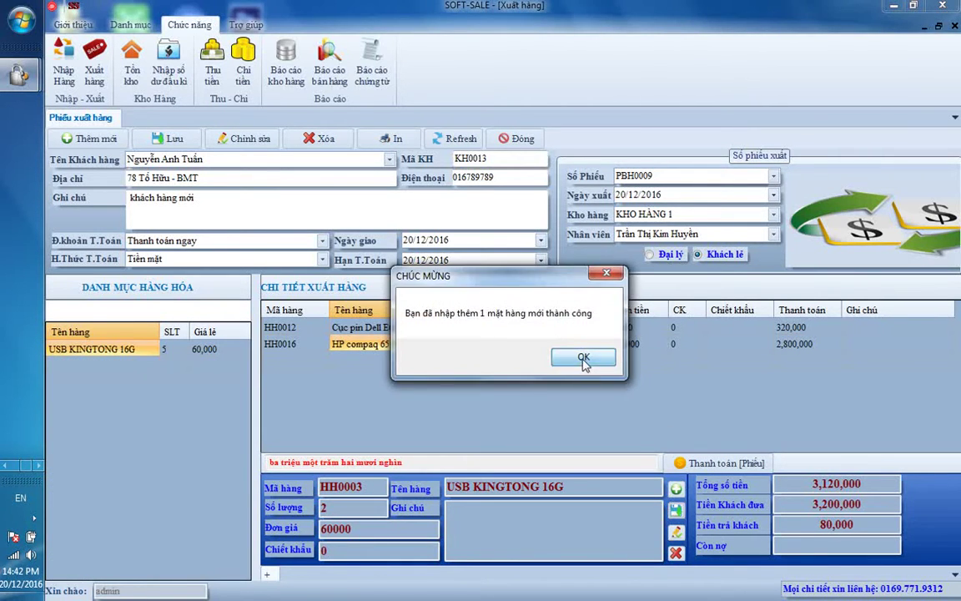
left_click(583, 359)
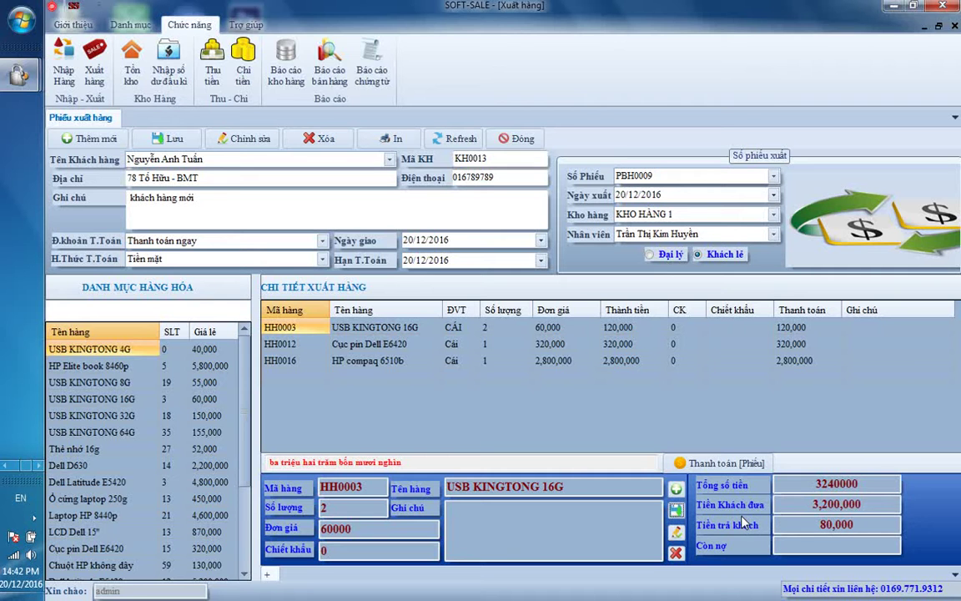
left_click(724, 464)
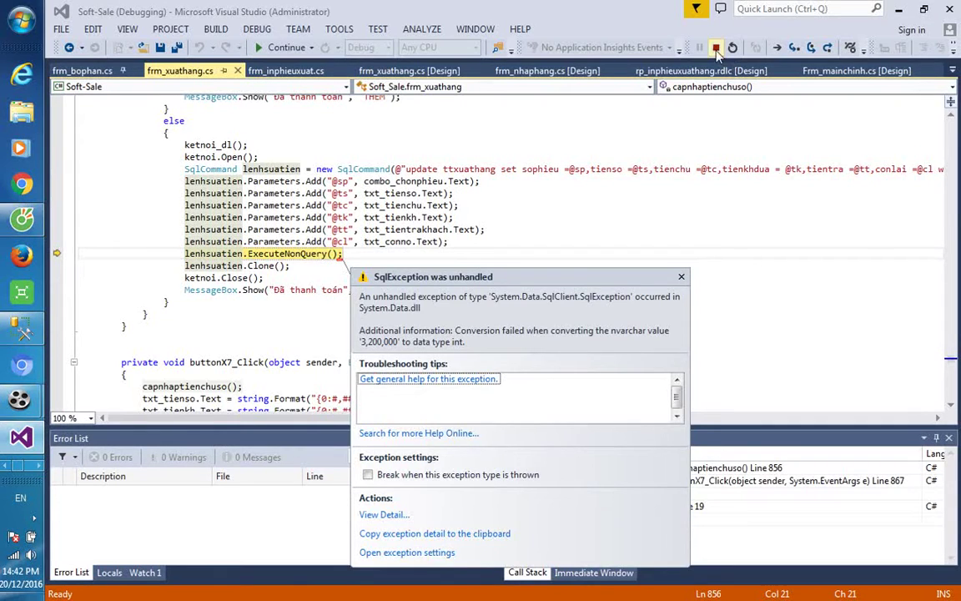
Step: Stop the Visual Studio debugging session, minimize it, and bring up Cute Screen Recorder
left_click(716, 46)
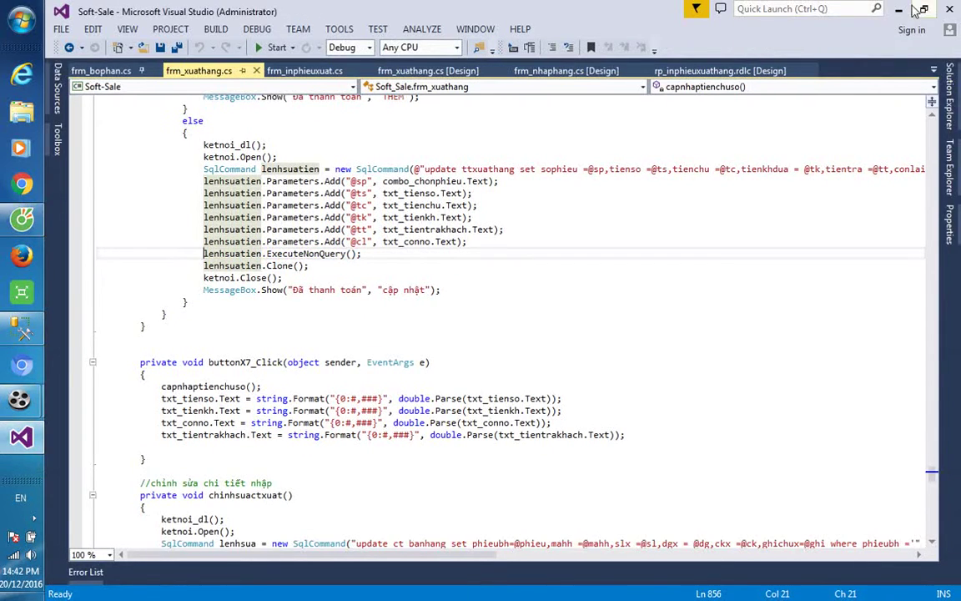
left_click(898, 9)
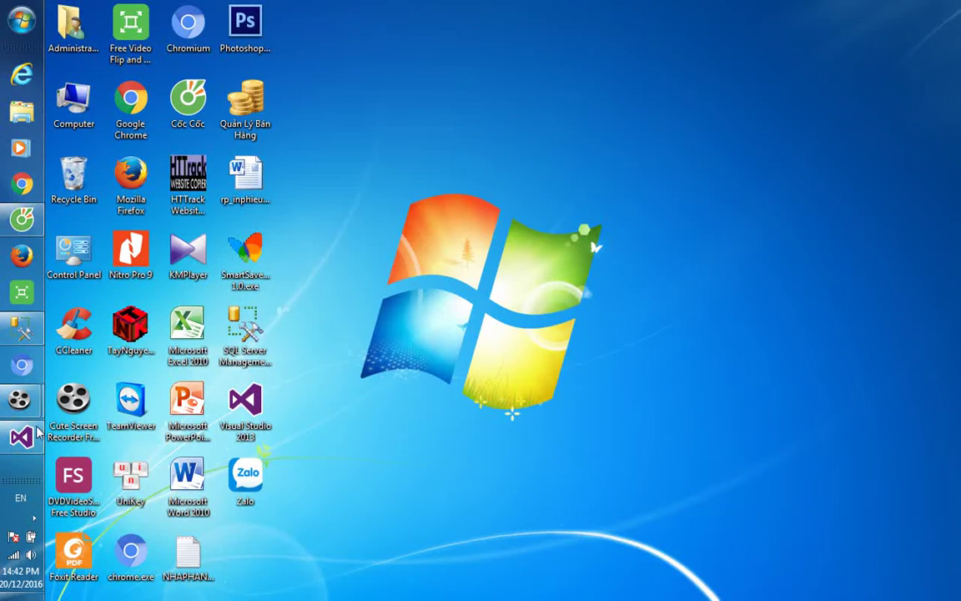
mouse_move(20, 400)
left_click(142, 423)
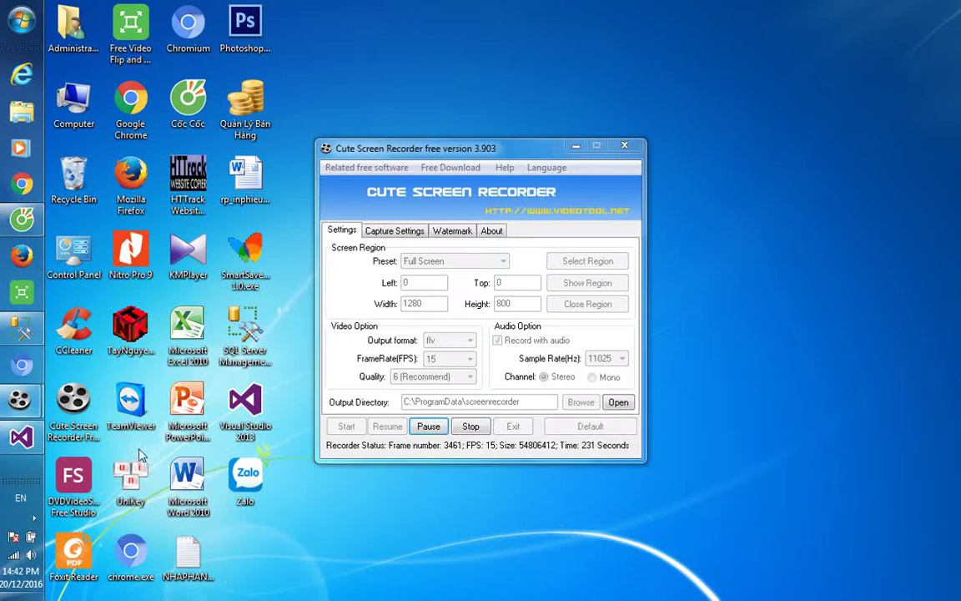